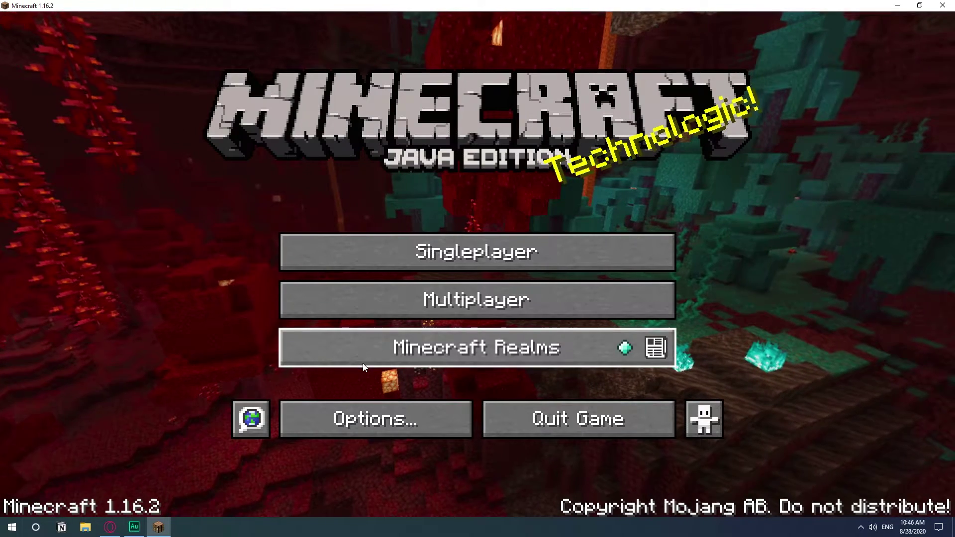
Start a new multiplayer server entry and clear its default 'Minecraft Server' name.
{"action": "left_click", "coordinate": [391, 295]}
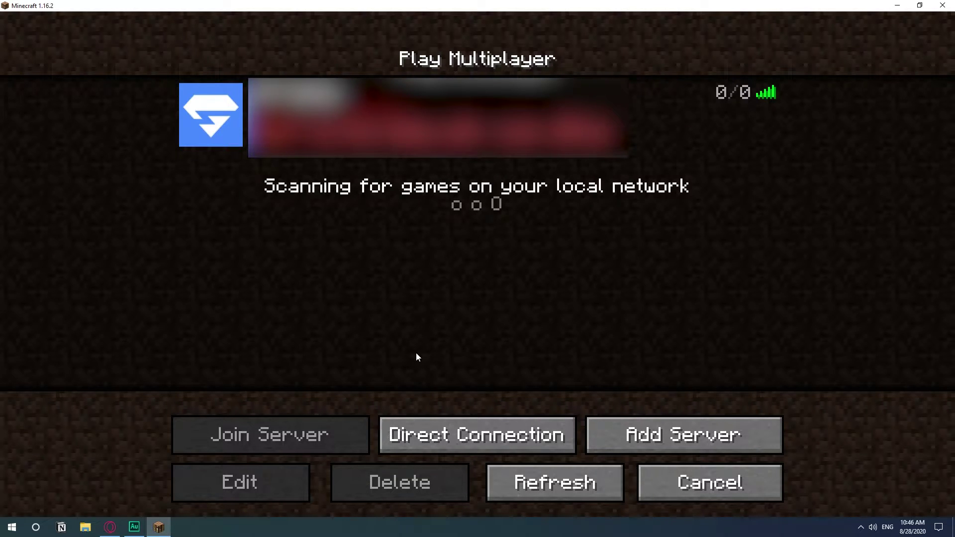
{"action": "left_click", "coordinate": [667, 430]}
{"action": "key", "text": "BackSpace"}
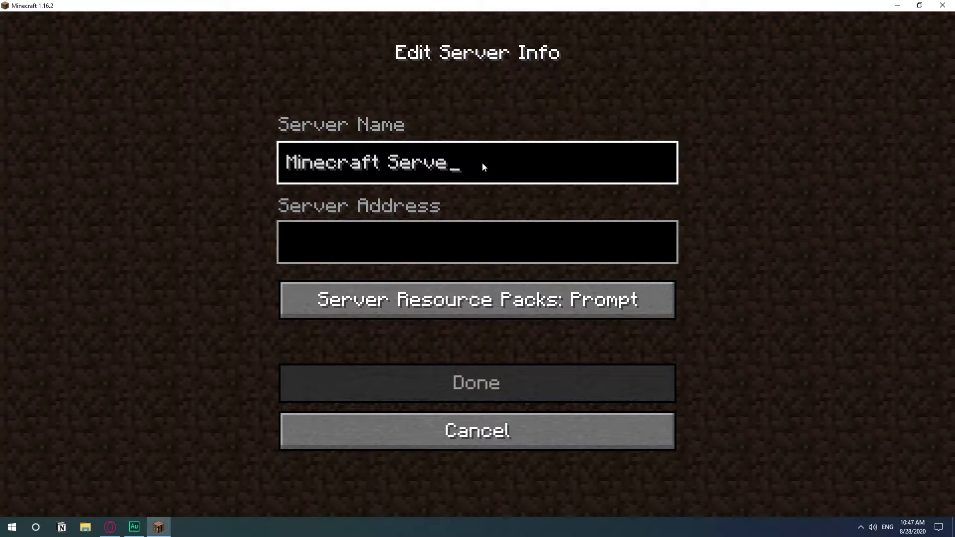
{"action": "key", "text": "BackSpace"}
{"action": "key", "text": "BackSpace"}
{"action": "key", "text": "BackSpace"}
{"action": "key", "text": "BackSpace"}
{"action": "key", "text": "BackSpace"}
{"action": "key", "text": "BackSpace"}
{"action": "key", "text": "BackSpace"}
{"action": "key", "text": "BackSpace"}
{"action": "key", "text": "BackSpace"}
{"action": "key", "text": "BackSpace"}
{"action": "key", "text": "BackSpace"}
{"action": "key", "text": "BackSpace"}
{"action": "key", "text": "BackSpace"}
{"action": "key", "text": "BackSpace"}
{"action": "key", "text": "BackSpace"}
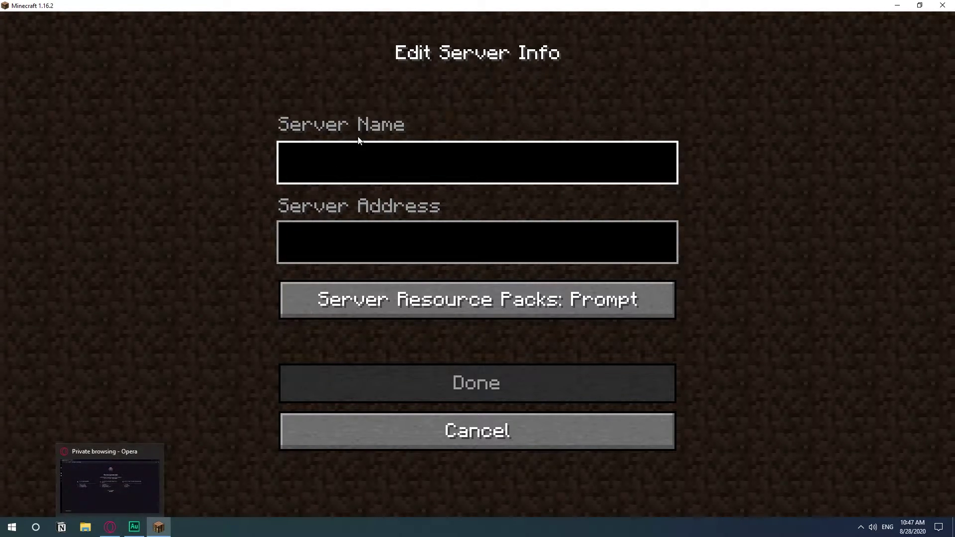
Load minehut.com in the private Opera window and look over its homepage.
{"action": "left_click", "coordinate": [102, 532]}
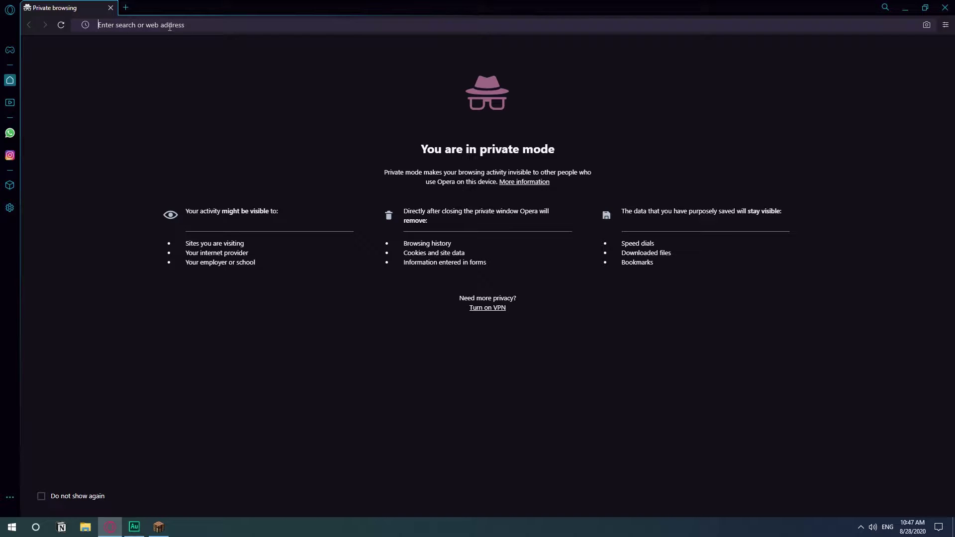
{"action": "type", "text": "minehut.com"}
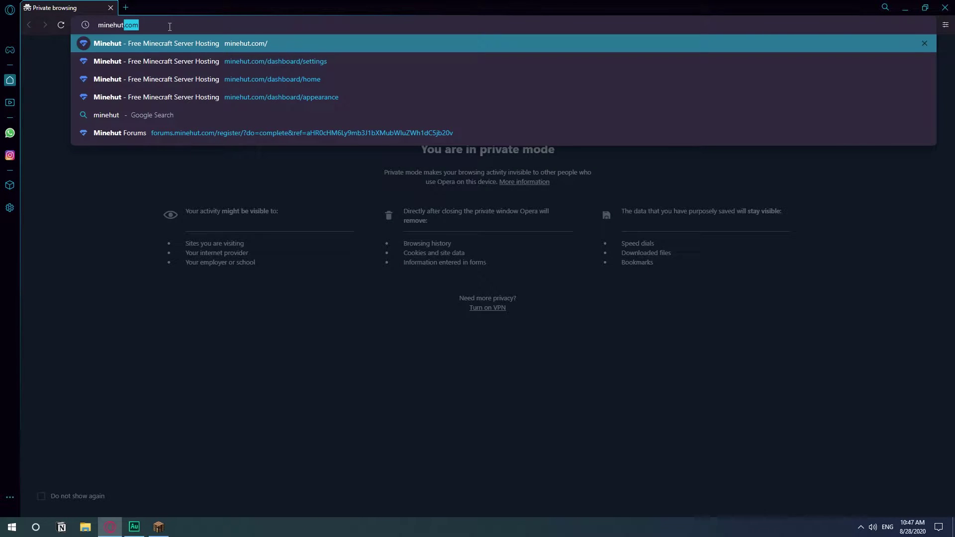
{"action": "key", "text": "Return"}
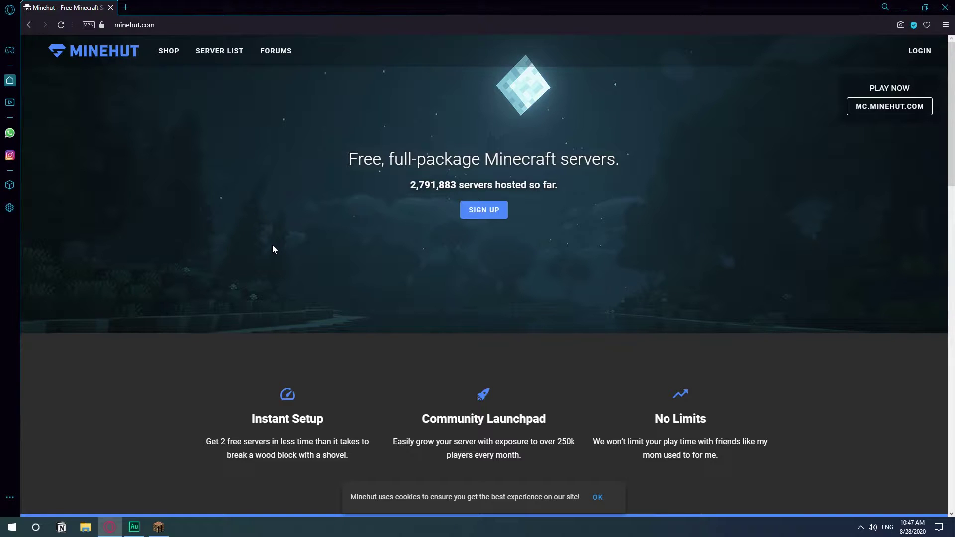
{"action": "scroll", "coordinate": [272, 247], "scroll_direction": "down", "scroll_amount": 6}
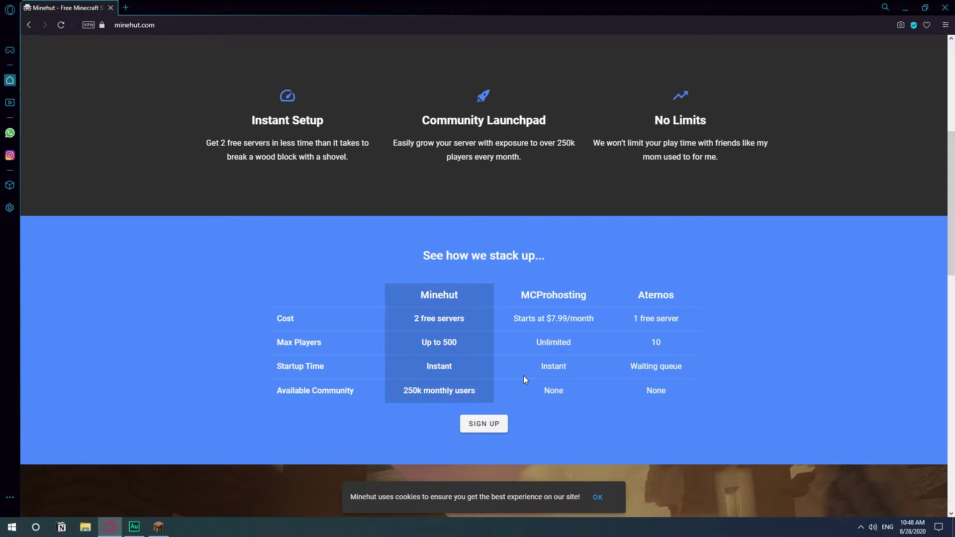
{"action": "scroll", "coordinate": [524, 377], "scroll_direction": "up", "scroll_amount": 6}
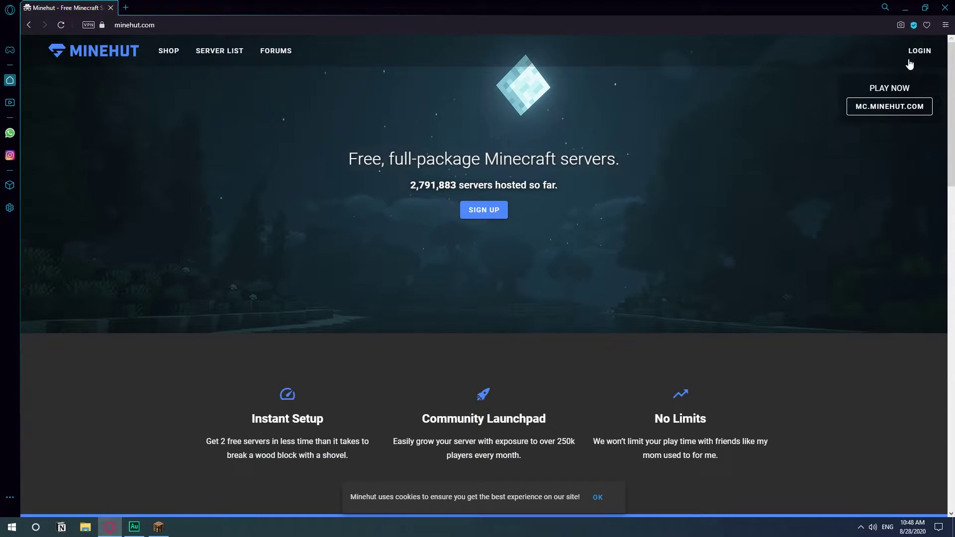
Go to the Minehut login page, toggling between the Sign Up and Log In forms.
{"action": "left_click", "coordinate": [920, 50]}
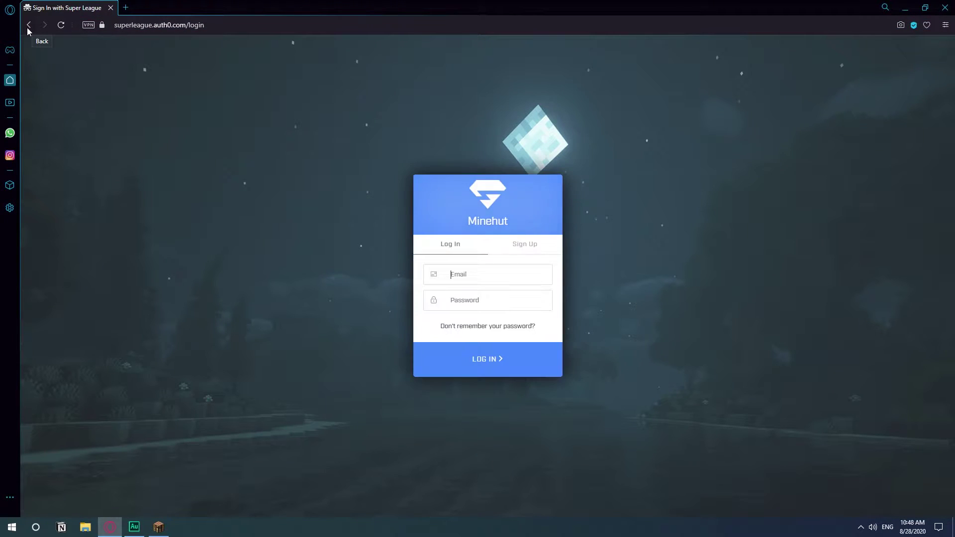
{"action": "left_click", "coordinate": [512, 249]}
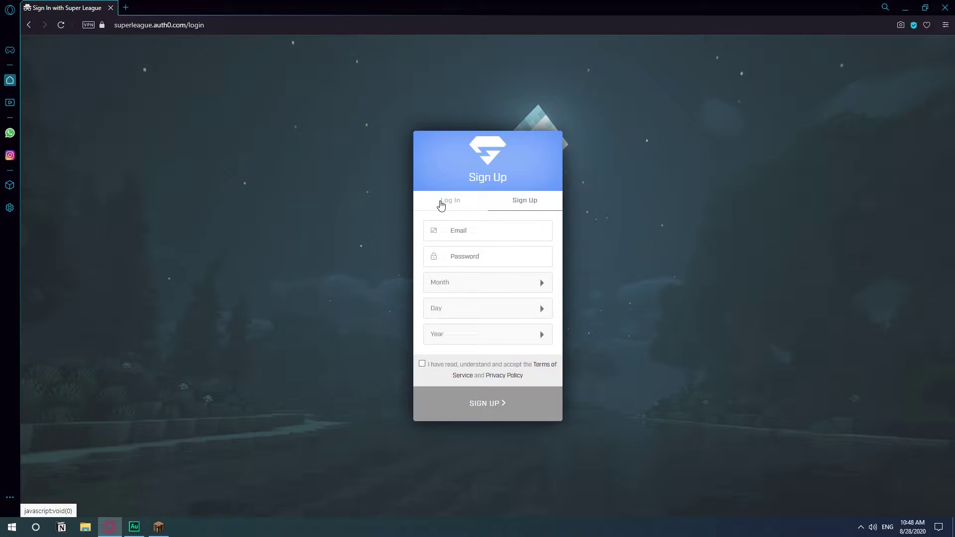
{"action": "left_click", "coordinate": [441, 202]}
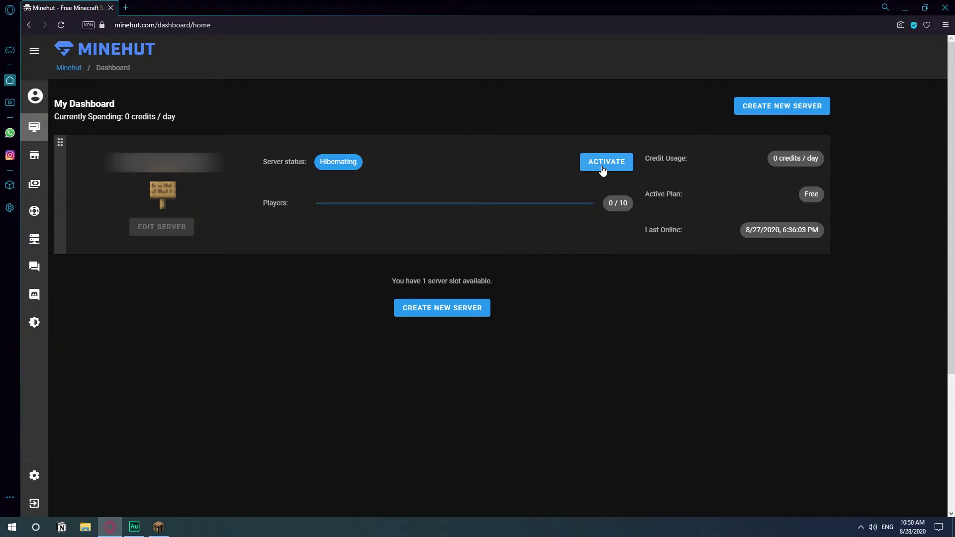
Activate the existing server, then create a new free server named IMSUBBEDOK.
{"action": "left_click", "coordinate": [603, 170]}
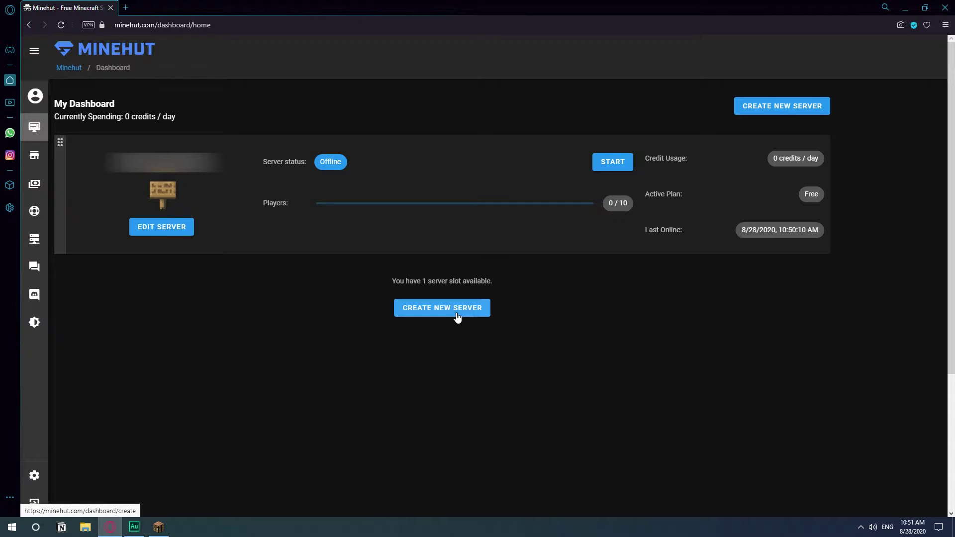
{"action": "left_click", "coordinate": [450, 308]}
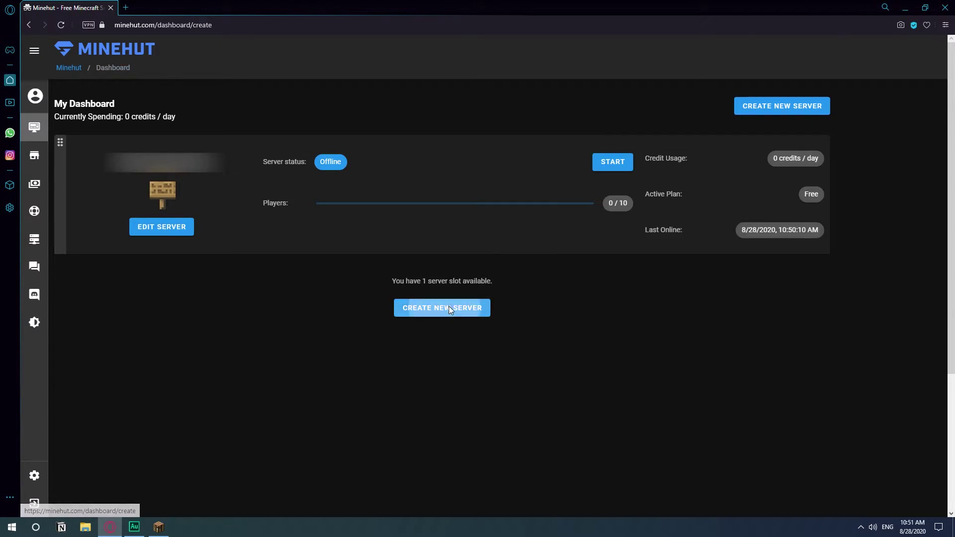
{"action": "left_click", "coordinate": [360, 164]}
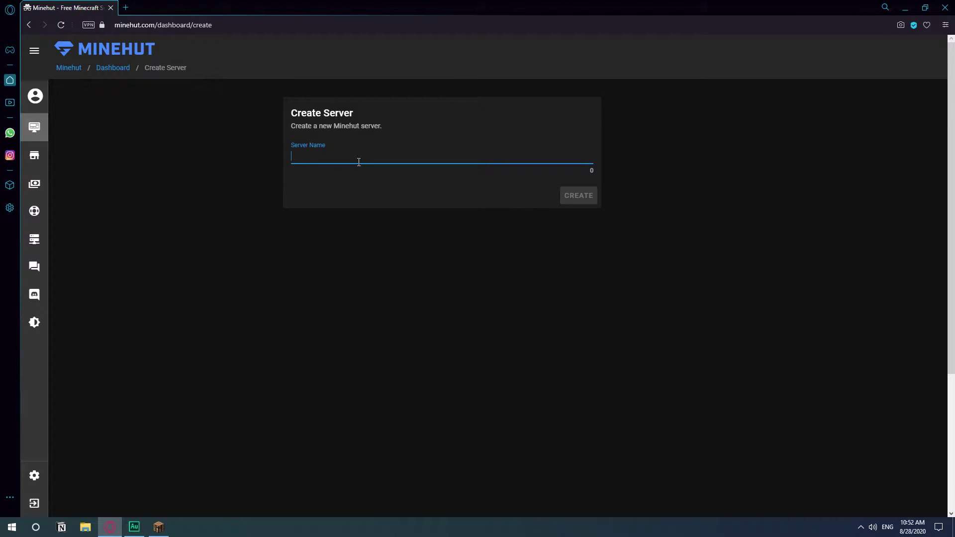
{"action": "type", "text": "IMSUBBEDOK"}
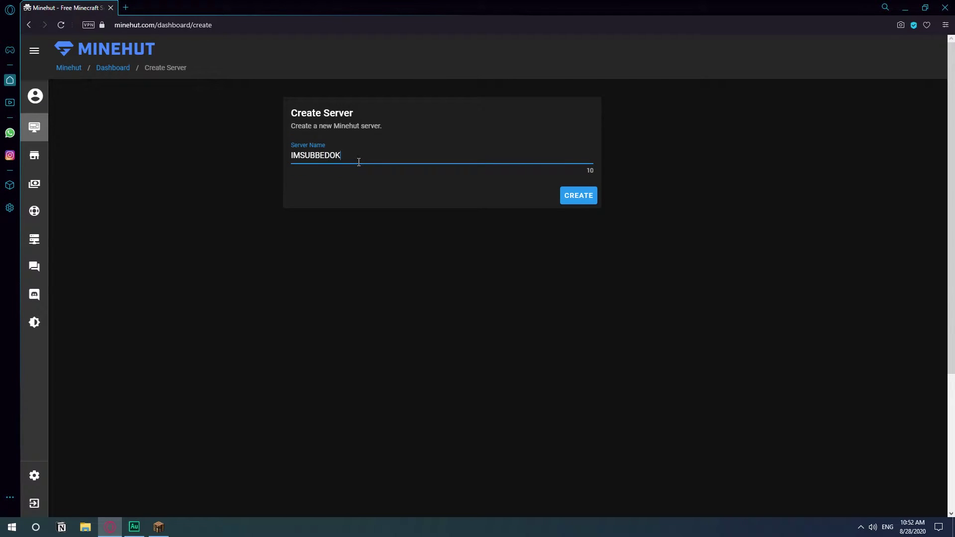
{"action": "key", "text": "Return"}
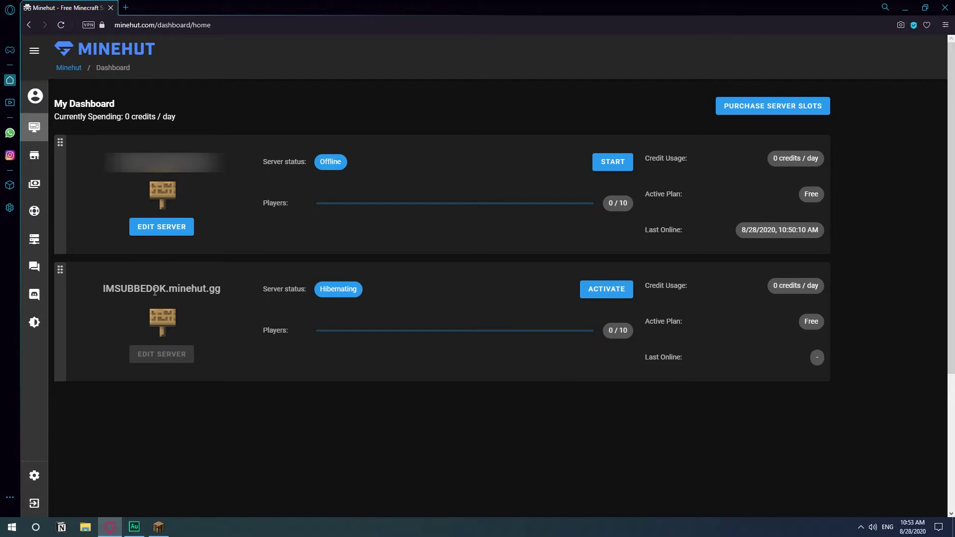
Activate IMSUBBEDOK, continue past Moving Server, and select its IMSUBBEDOK.minehut.gg address.
{"action": "left_click", "coordinate": [611, 297]}
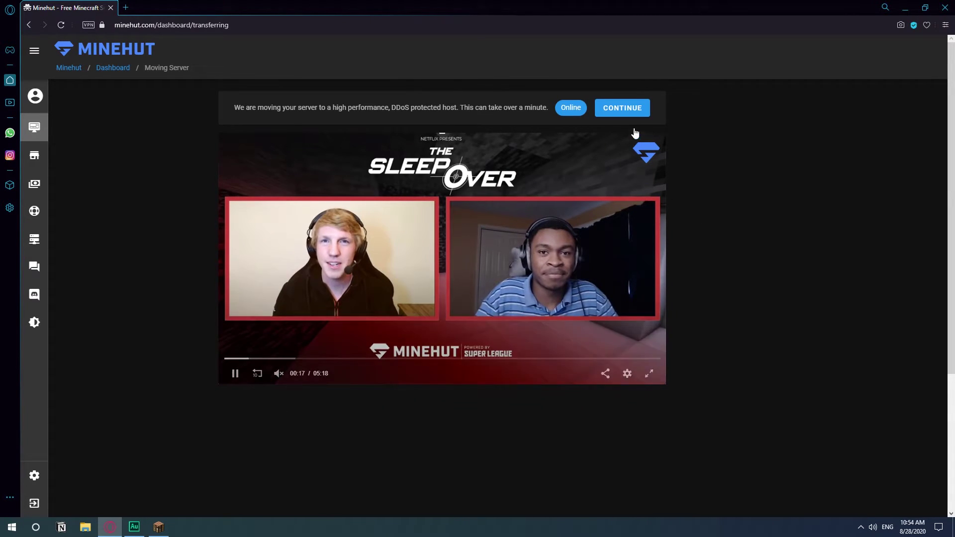
{"action": "left_click", "coordinate": [628, 109]}
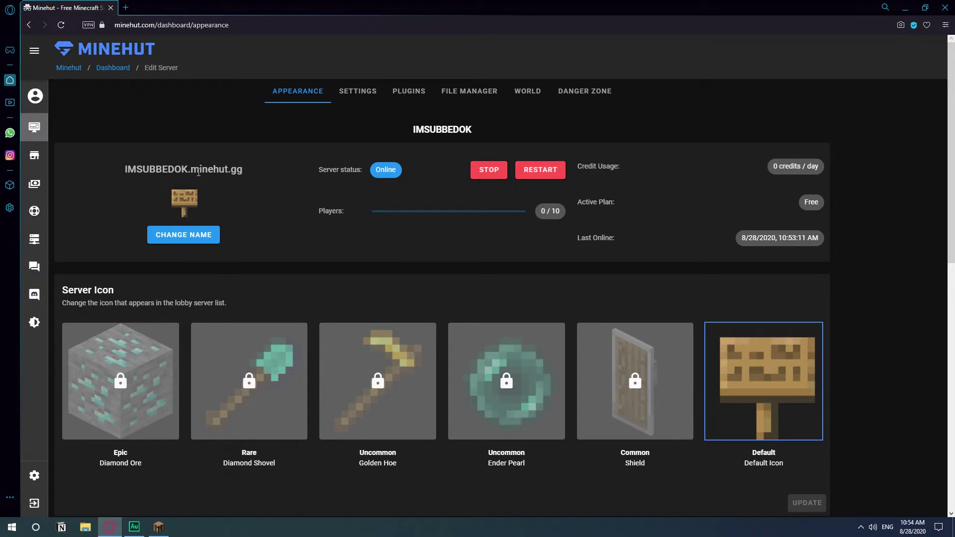
{"action": "triple_click", "coordinate": [199, 173]}
{"action": "key", "text": "ctrl+c"}
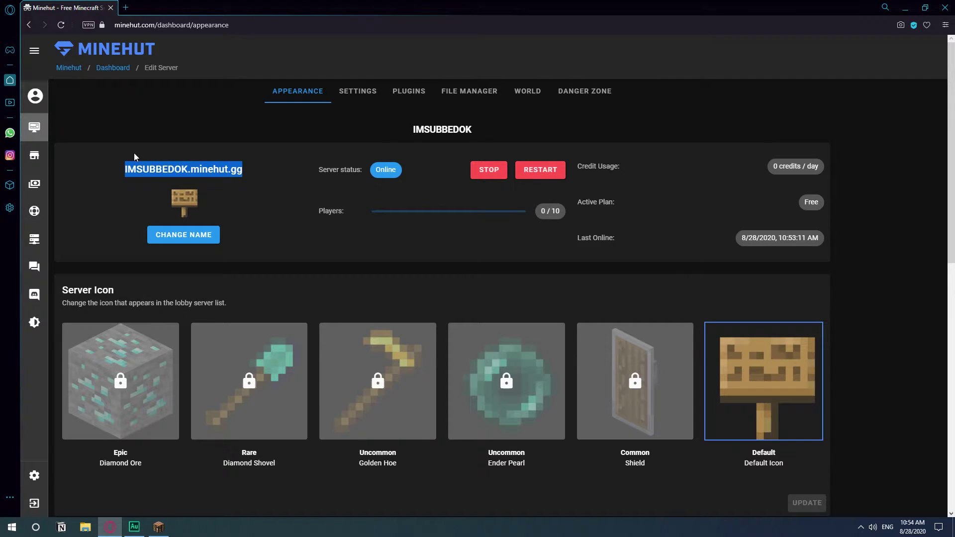
Save a server entry named 'IM SUBSCRIBED ALREADY' with the pasted IMSUBBEDOK.minehut.gg address.
{"action": "left_click", "coordinate": [158, 527]}
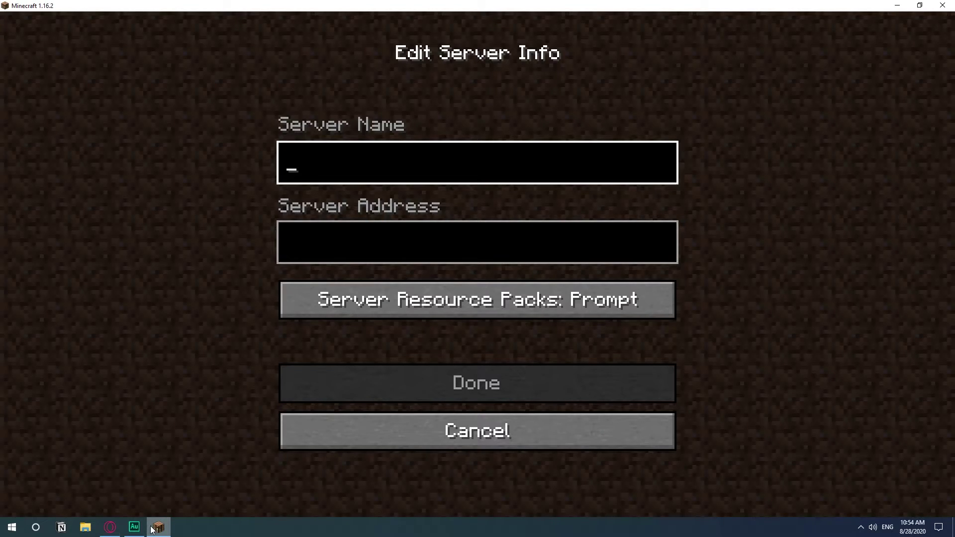
{"action": "key", "text": "Tab"}
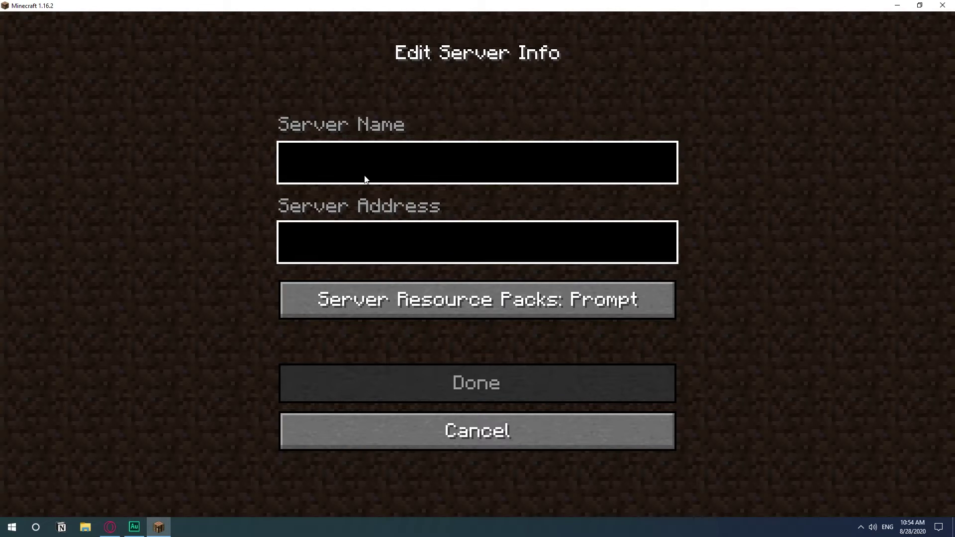
{"action": "type", "text": "IM SUBSCRIBED ALREADY"}
{"action": "left_click", "coordinate": [317, 243]}
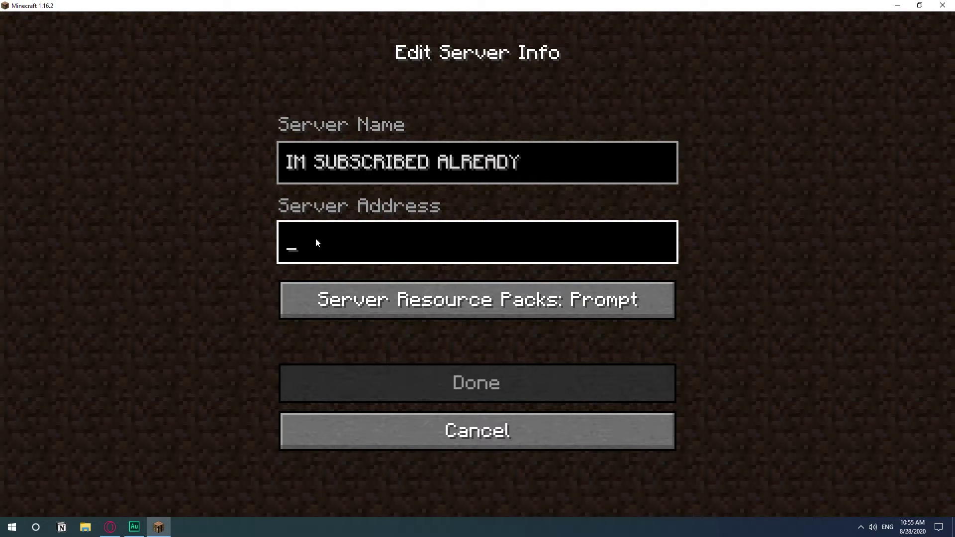
{"action": "key", "text": "ctrl+v"}
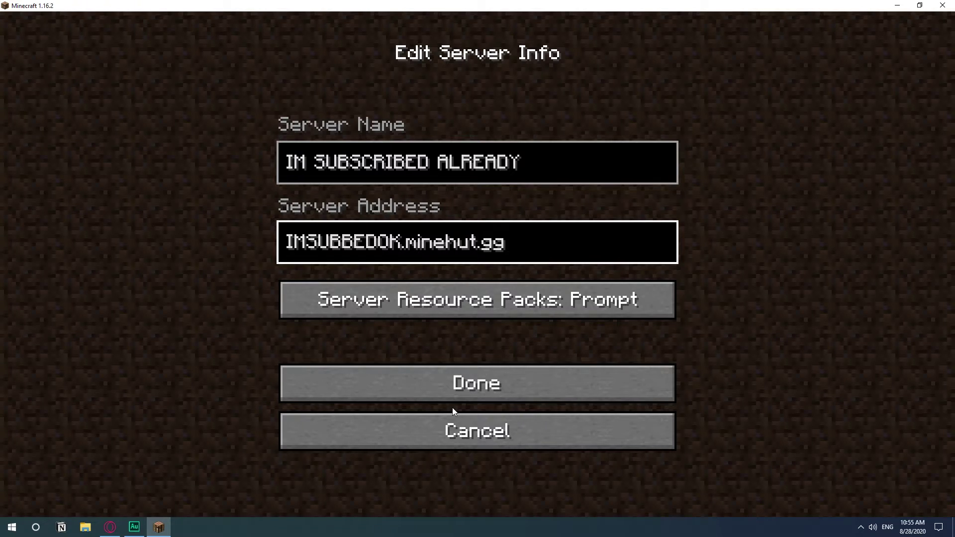
{"action": "left_click", "coordinate": [452, 383]}
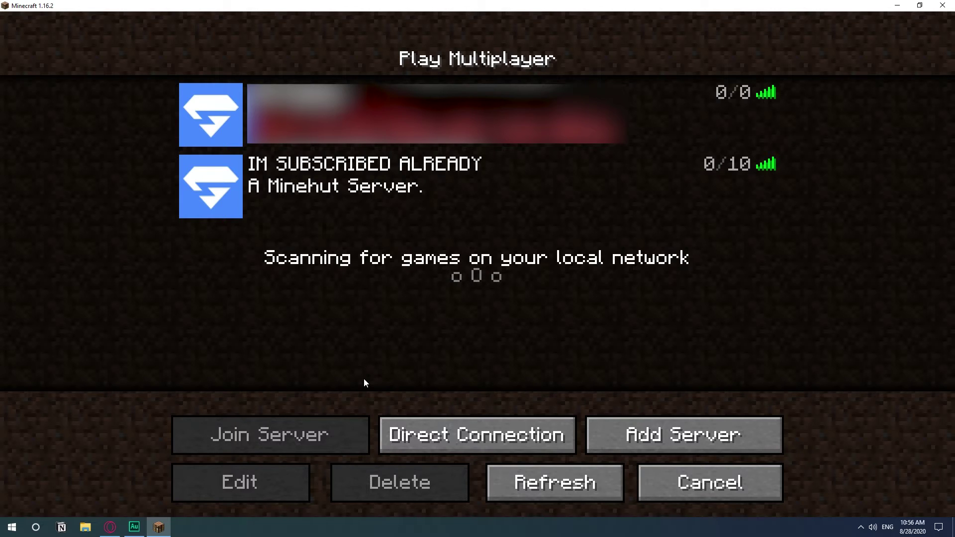
Join the IM SUBSCRIBED ALREADY server and open Options from the pause menu.
{"action": "left_click", "coordinate": [226, 188]}
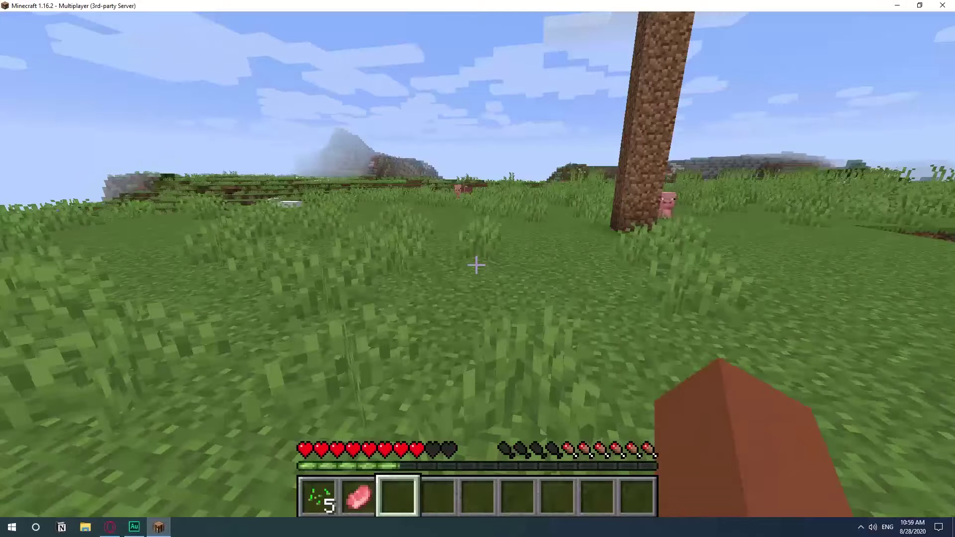
{"action": "key", "text": "Escape"}
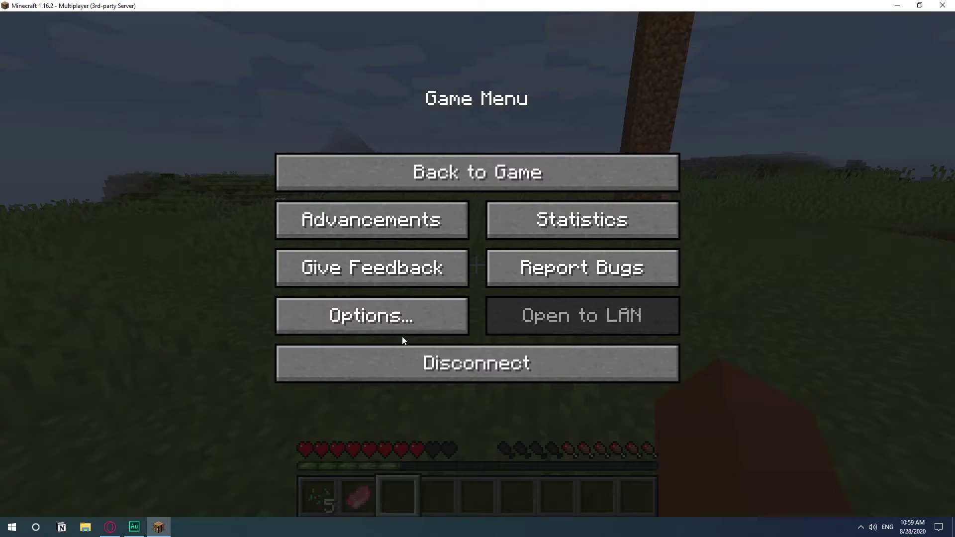
{"action": "left_click", "coordinate": [425, 322]}
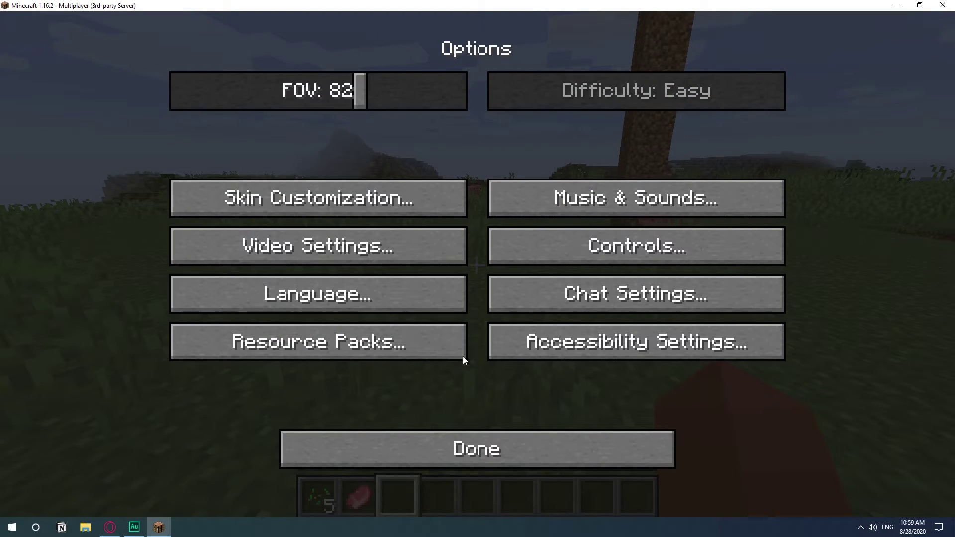
Return to the game and send /difficulty peaceful in chat, which is refused.
{"action": "left_click", "coordinate": [532, 463]}
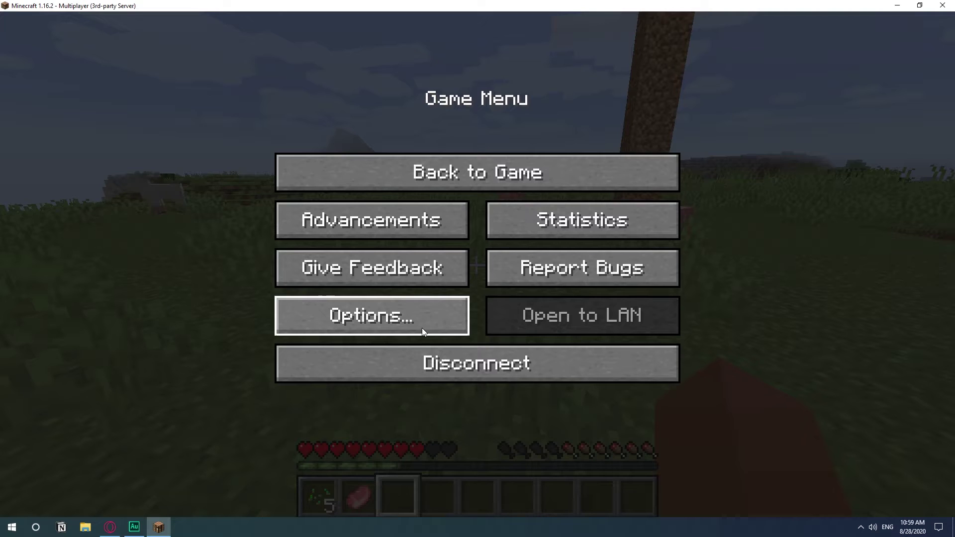
{"action": "left_click", "coordinate": [507, 169]}
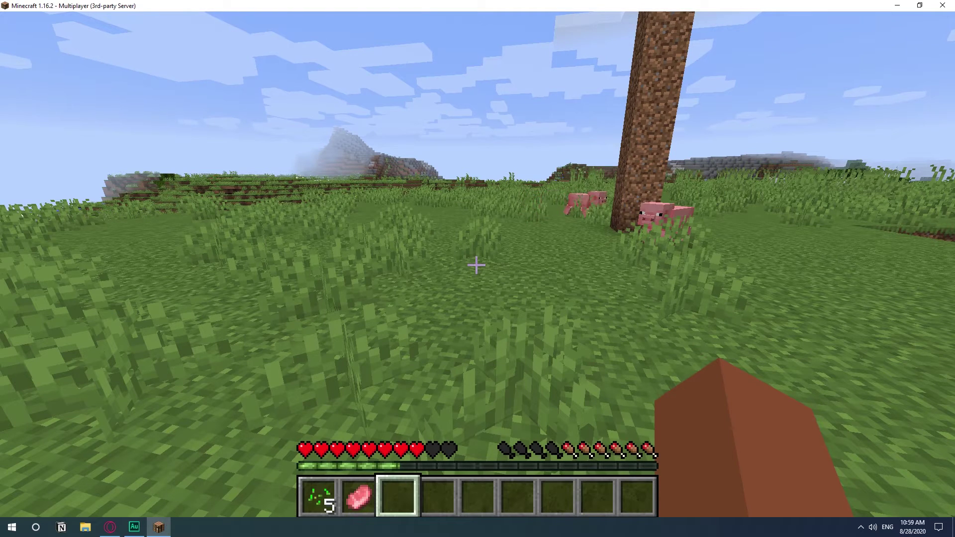
{"action": "type", "text": "t"}
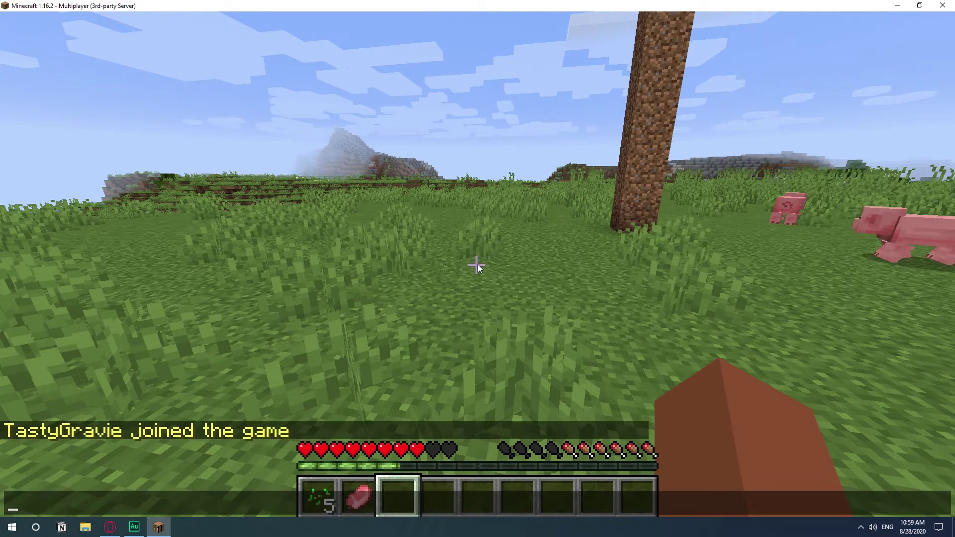
{"action": "type", "text": "/DIFFICULTY "}
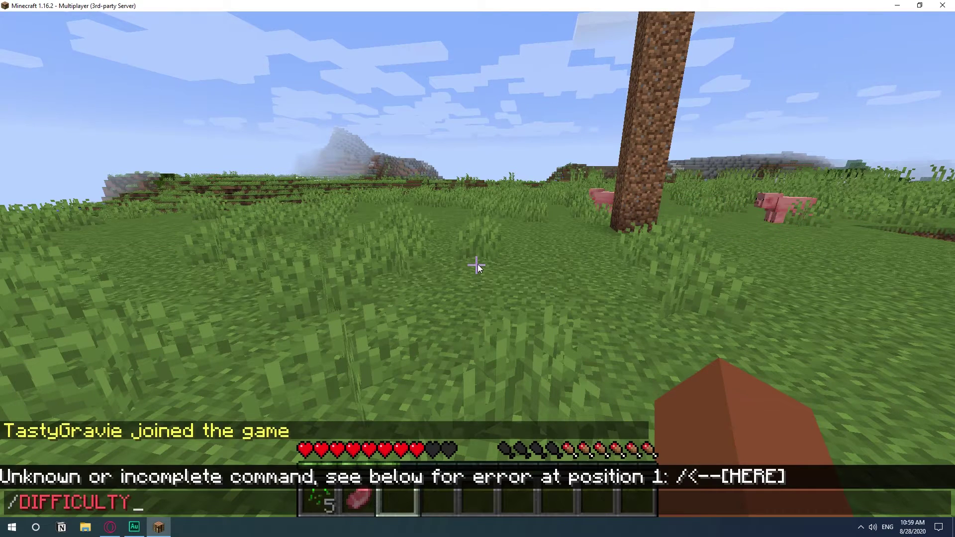
{"action": "type", "text": "peaceful"}
{"action": "key", "text": "Return"}
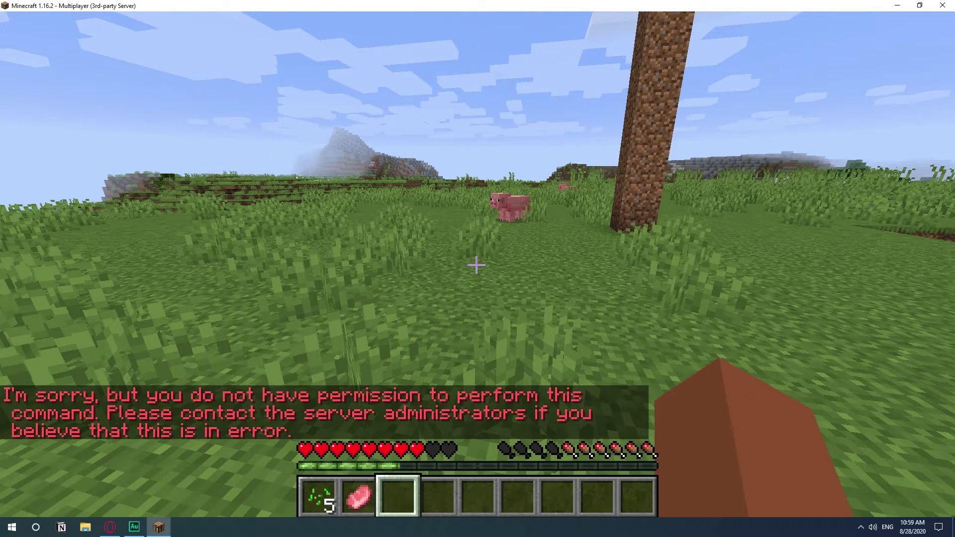
Walk forward across the meadow toward the pig, then pause the game.
{"action": "key", "text": "w"}
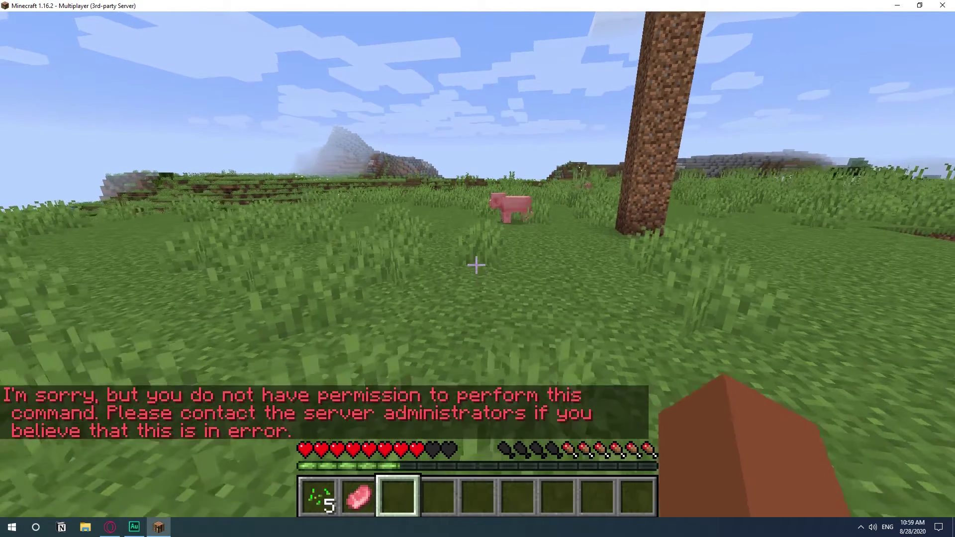
{"action": "key", "text": "w"}
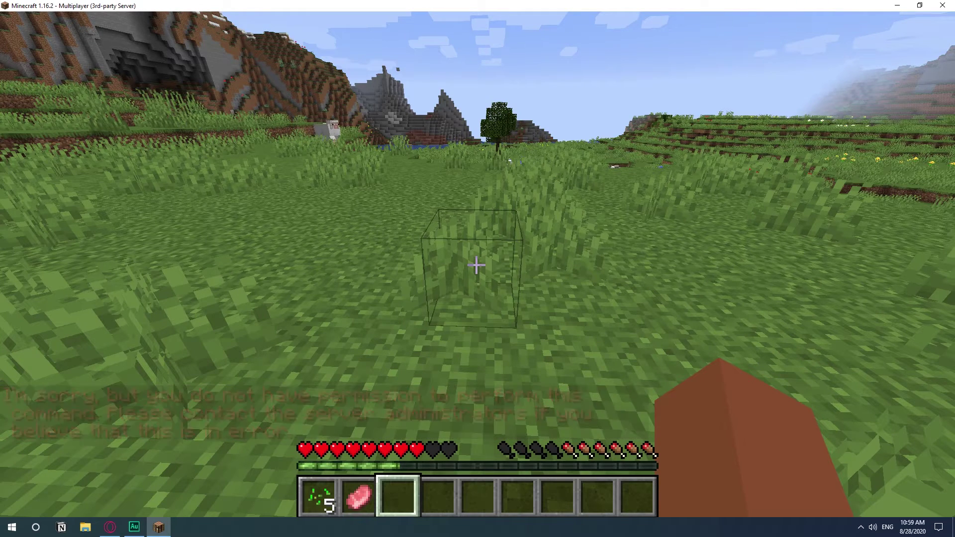
{"action": "key", "text": "Escape"}
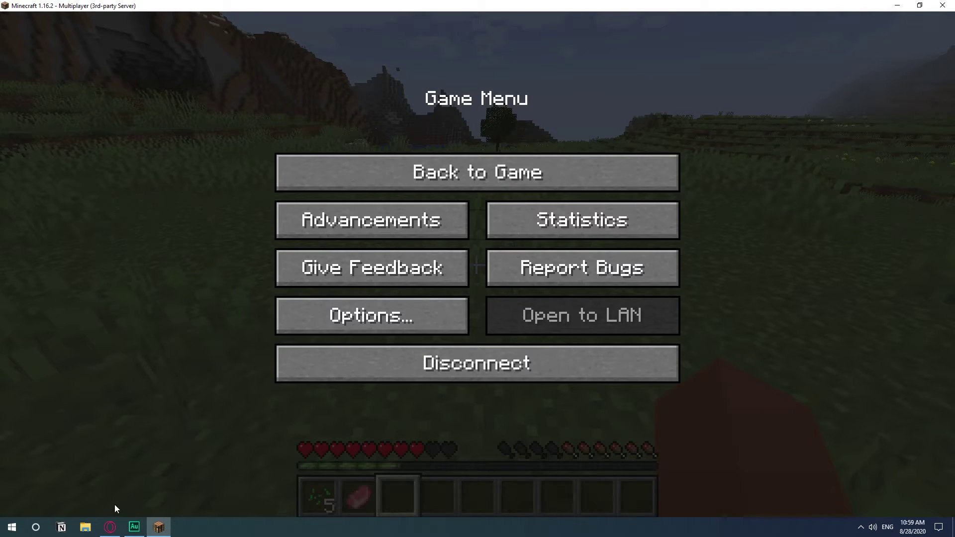
Change the Minehut server's Difficulty setting to Peaceful and save it.
{"action": "left_click", "coordinate": [113, 530]}
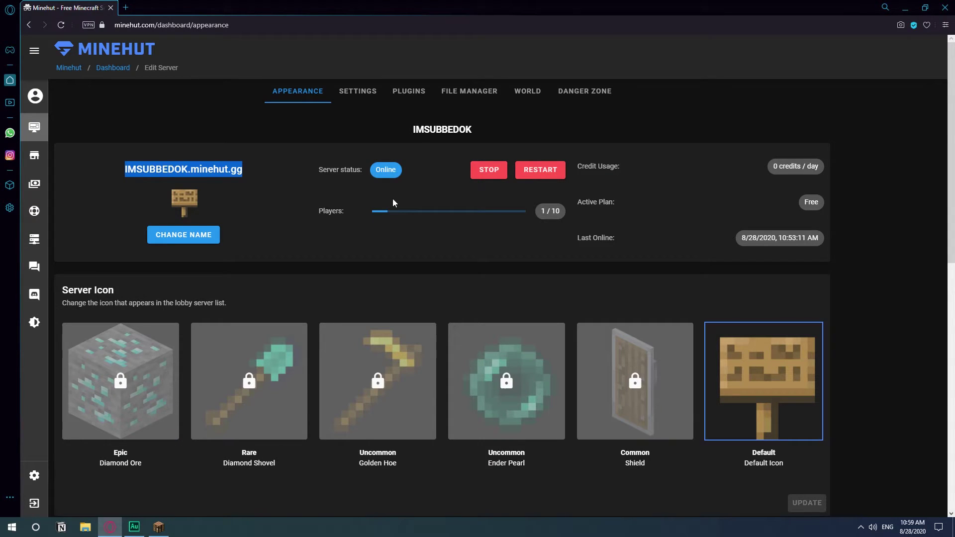
{"action": "left_click", "coordinate": [398, 219]}
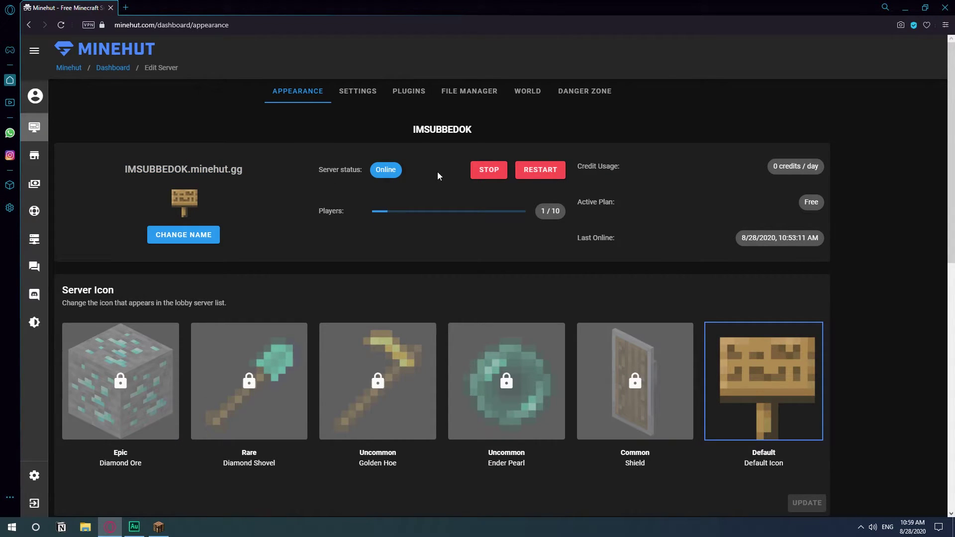
{"action": "left_click", "coordinate": [370, 96]}
{"action": "scroll", "coordinate": [340, 233], "scroll_direction": "down", "scroll_amount": 3}
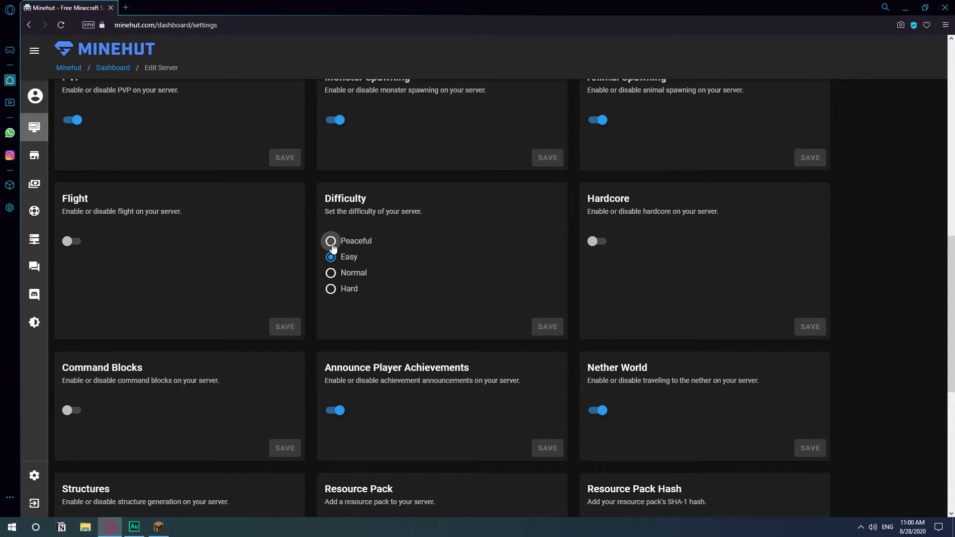
{"action": "left_click", "coordinate": [331, 241]}
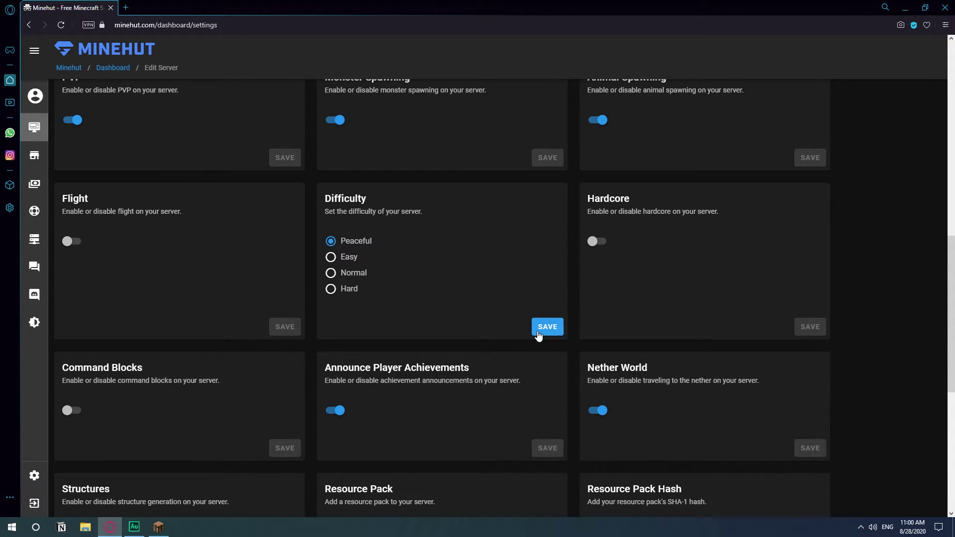
{"action": "left_click", "coordinate": [549, 328]}
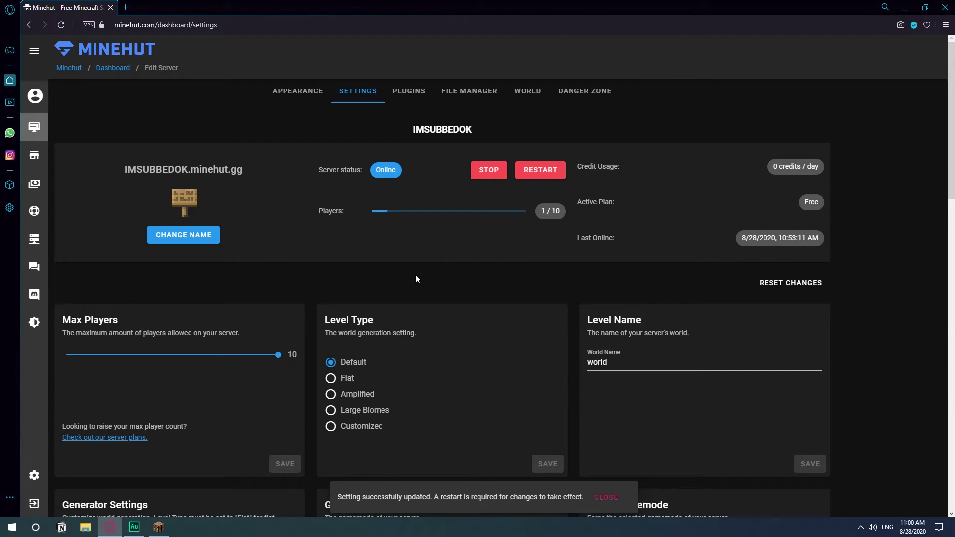
Send an op command for the player's username via the Appearance page's Server Command box.
{"action": "left_click", "coordinate": [309, 99]}
{"action": "scroll", "coordinate": [312, 194], "scroll_direction": "down", "scroll_amount": 2}
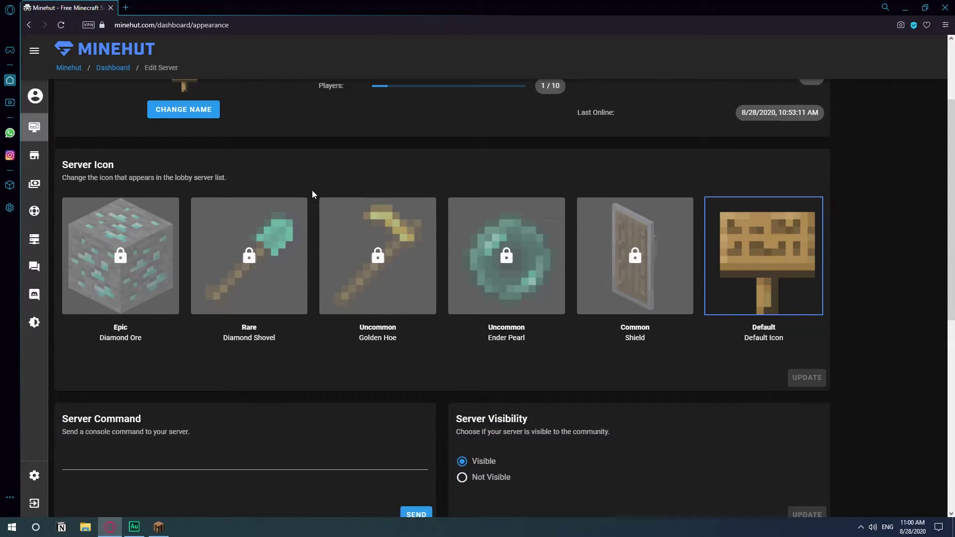
{"action": "scroll", "coordinate": [312, 194], "scroll_direction": "down", "scroll_amount": 3}
{"action": "left_click", "coordinate": [136, 289]}
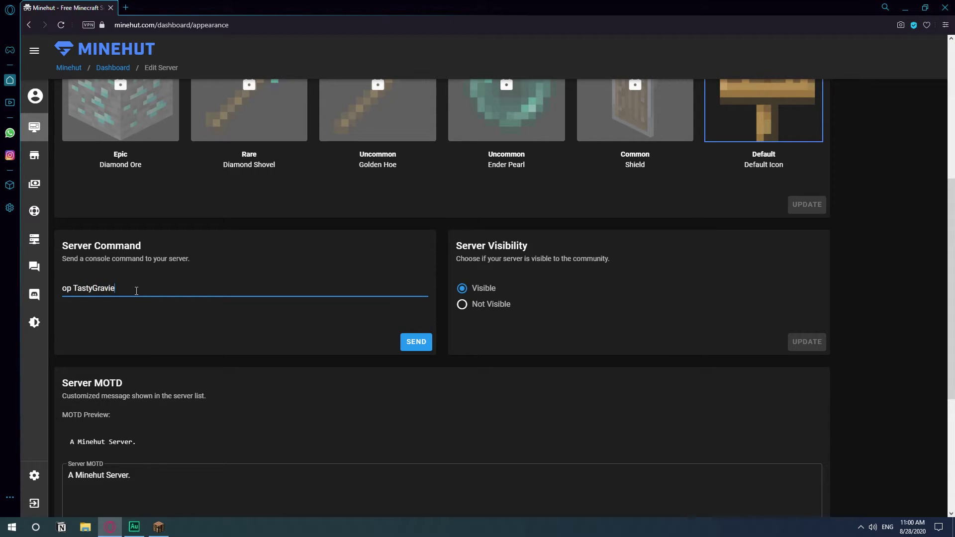
{"action": "left_click", "coordinate": [426, 338]}
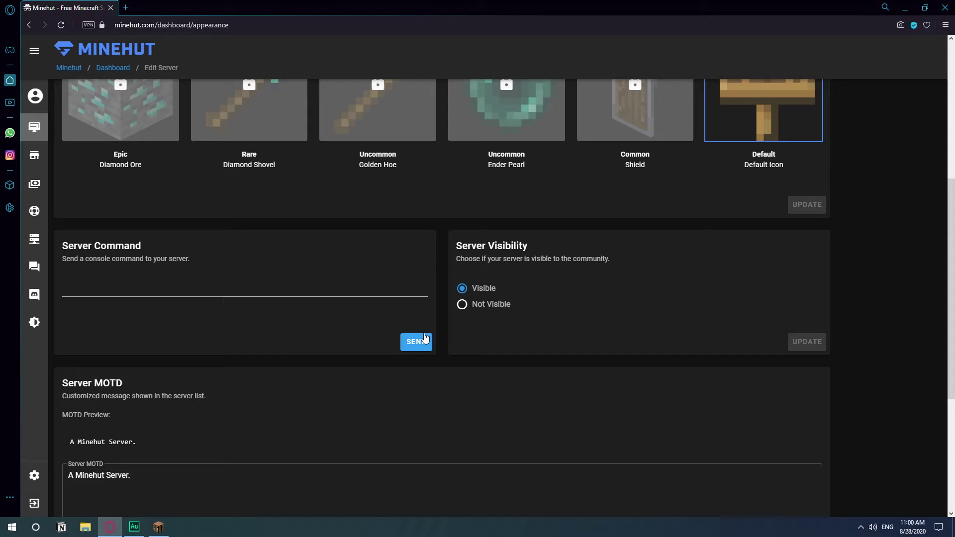
Return to the game and check chat to confirm operator status was granted.
{"action": "left_click", "coordinate": [159, 526]}
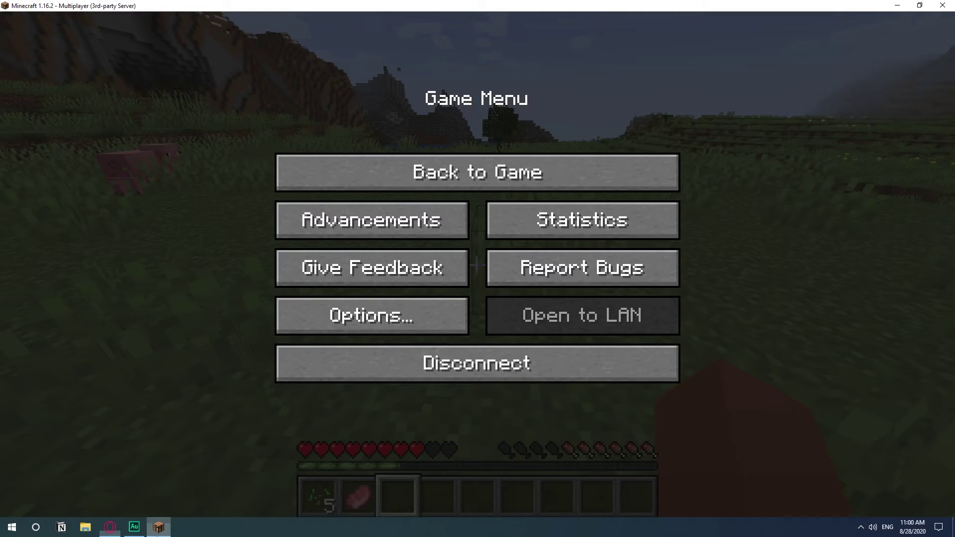
{"action": "key", "text": "Escape"}
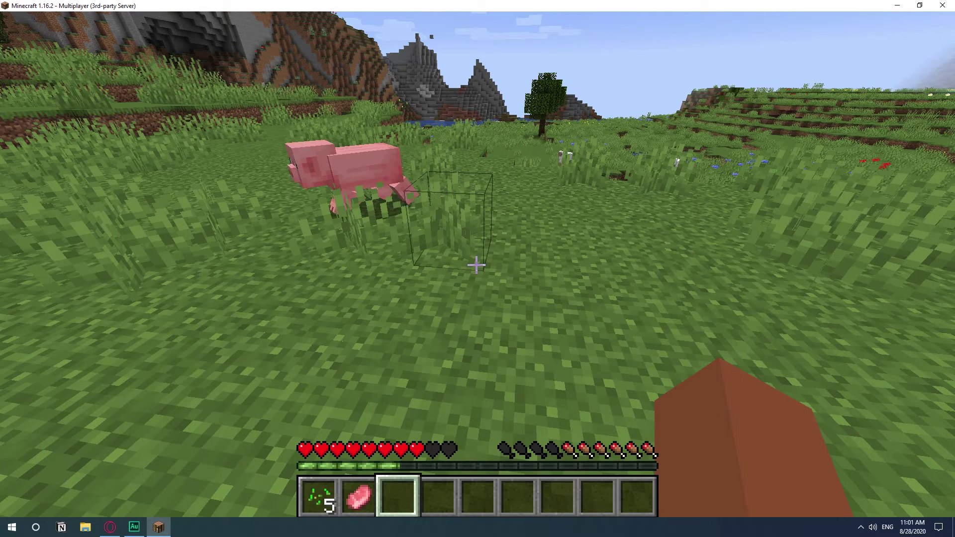
{"action": "key", "text": "t"}
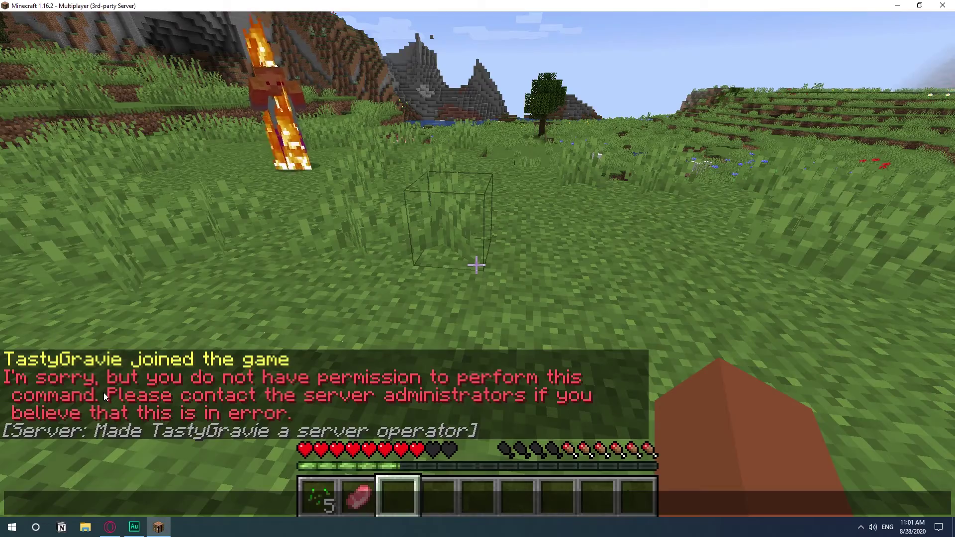
{"action": "type", "text": "t"}
{"action": "key", "text": "Escape"}
Kill the burning zombie and eat one of its rotten flesh.
{"action": "left_click", "coordinate": [476, 265]}
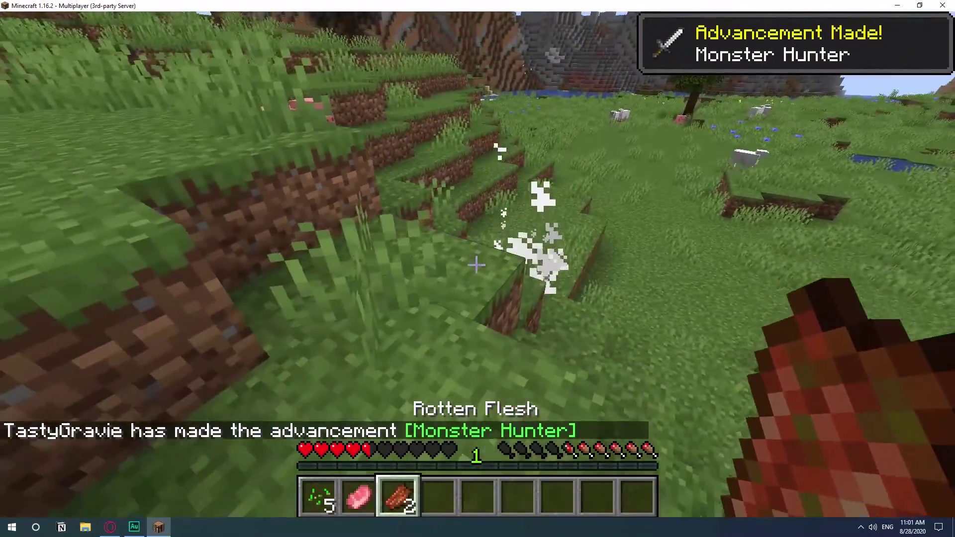
{"action": "right_click", "coordinate": [476, 264]}
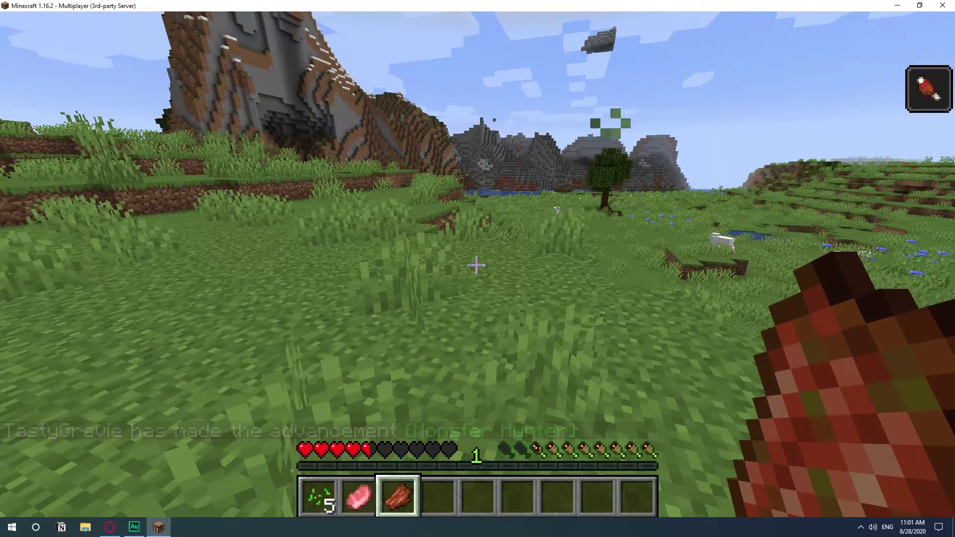
{"action": "key", "text": "t"}
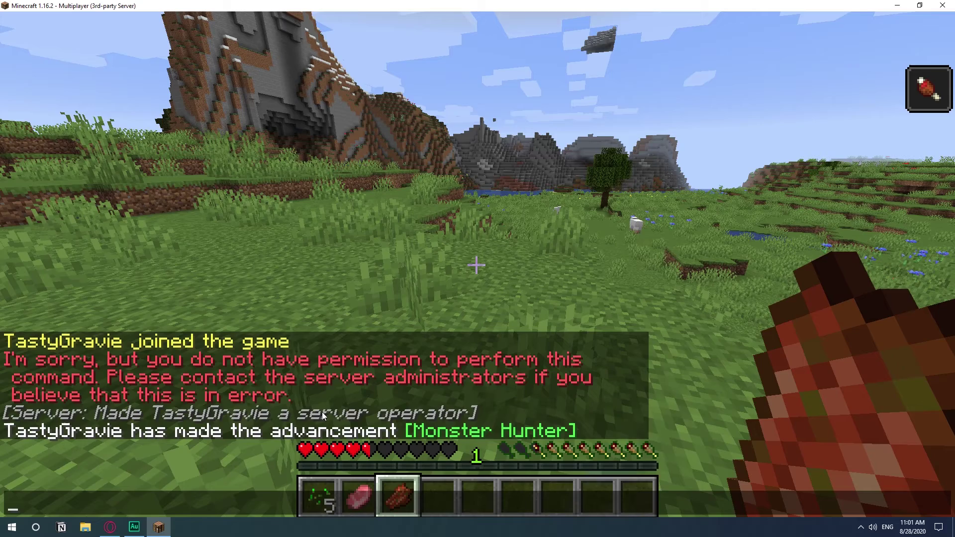
Send /difficulty peaceful in chat to switch the world to Peaceful.
{"action": "mouse_move", "coordinate": [440, 423]}
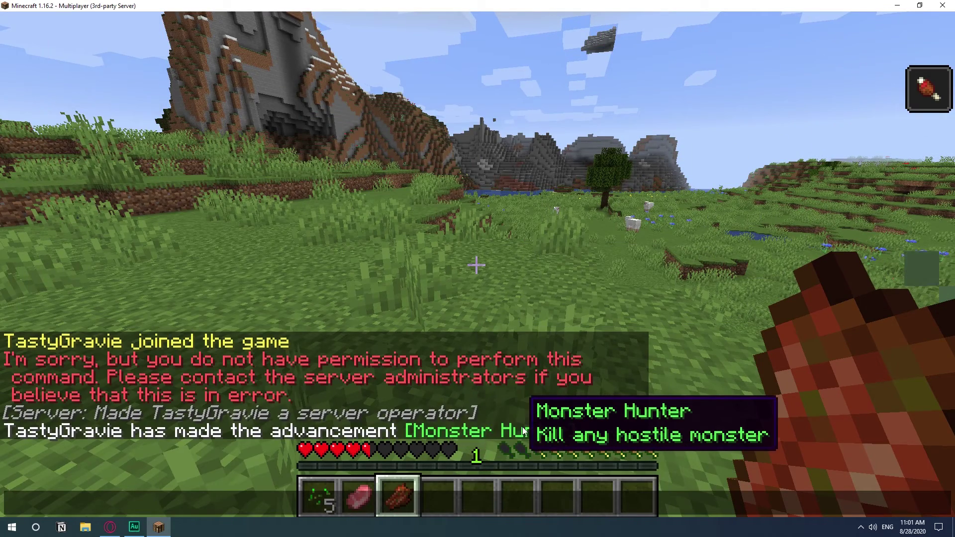
{"action": "type", "text": "/"}
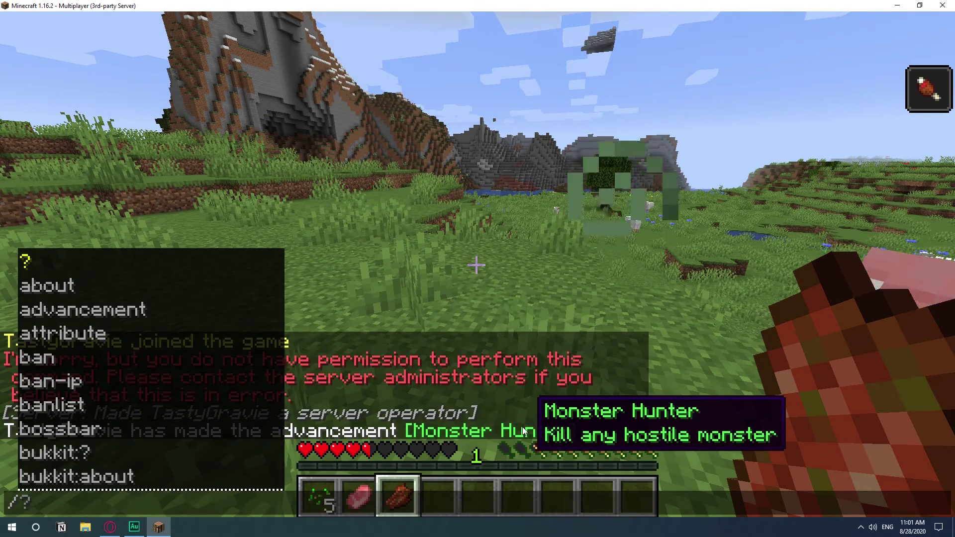
{"action": "type", "text": "di"}
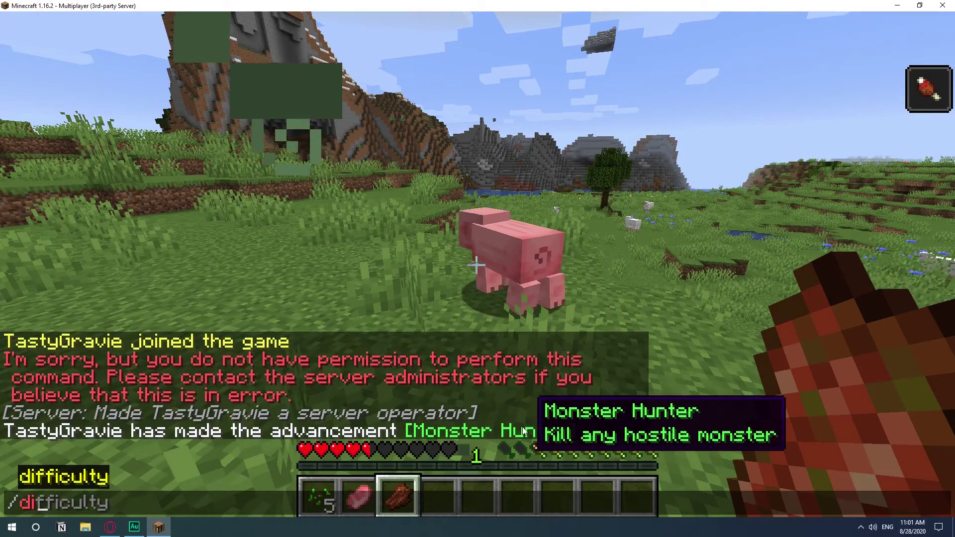
{"action": "type", "text": "fficulty peaceful"}
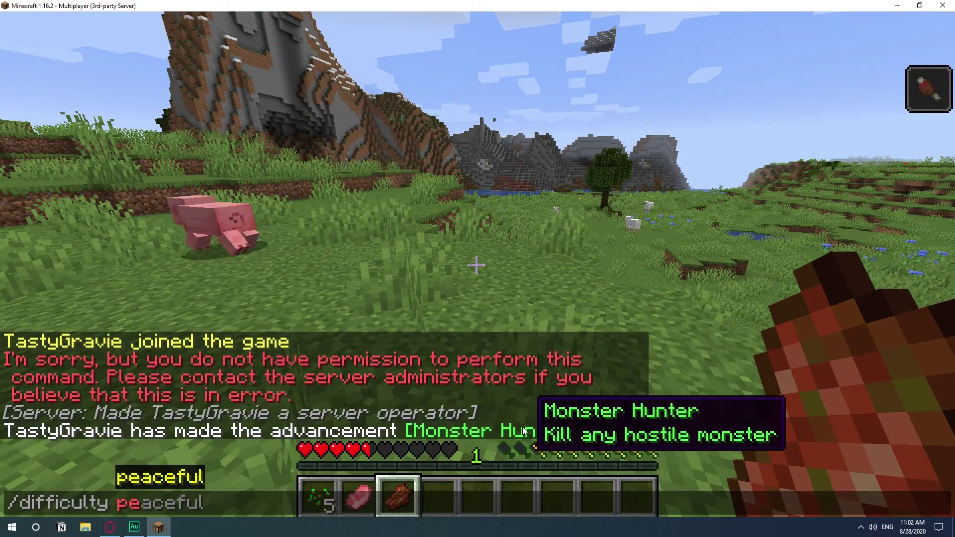
{"action": "key", "text": "Return"}
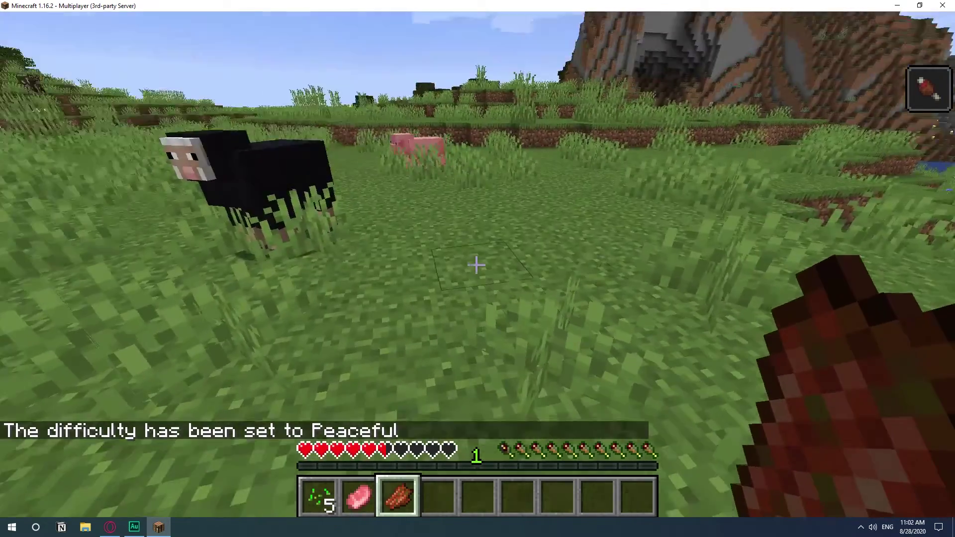